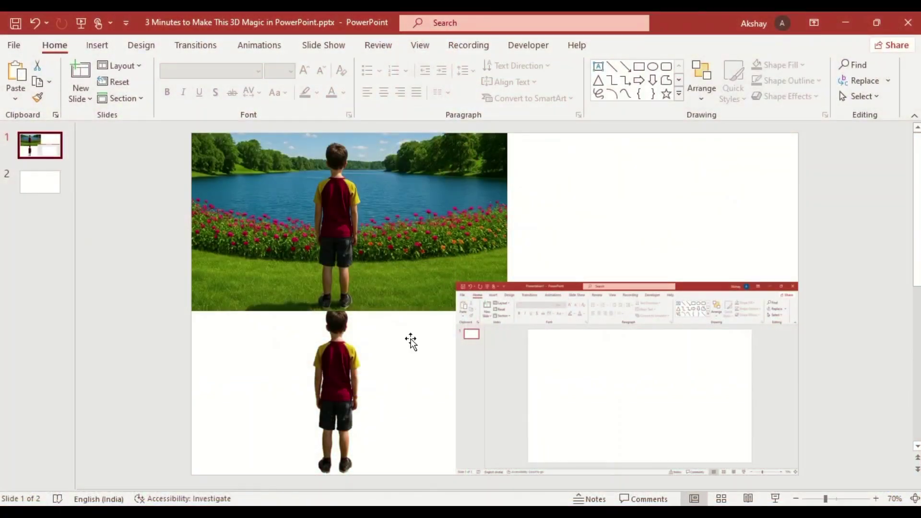
Copy the landscape photo from slide 1 and paste it onto the empty slide 2
left_click(528, 341)
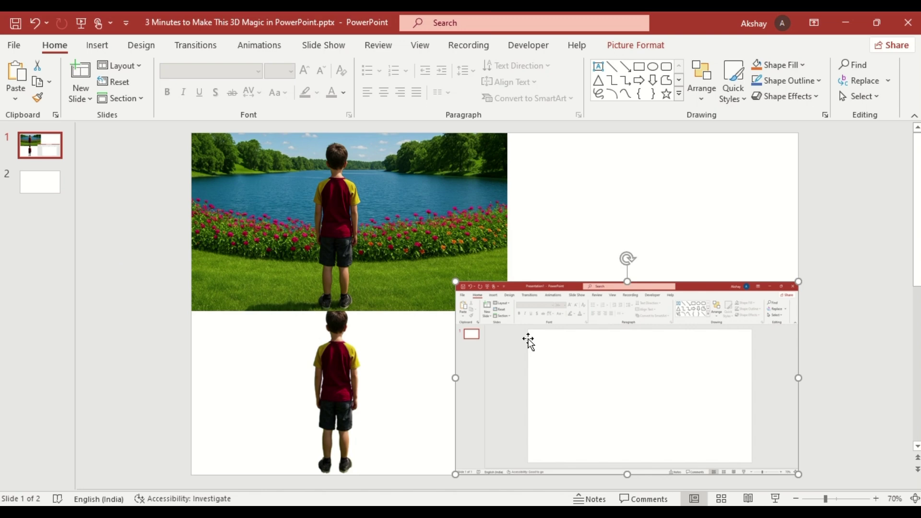
left_click(386, 253)
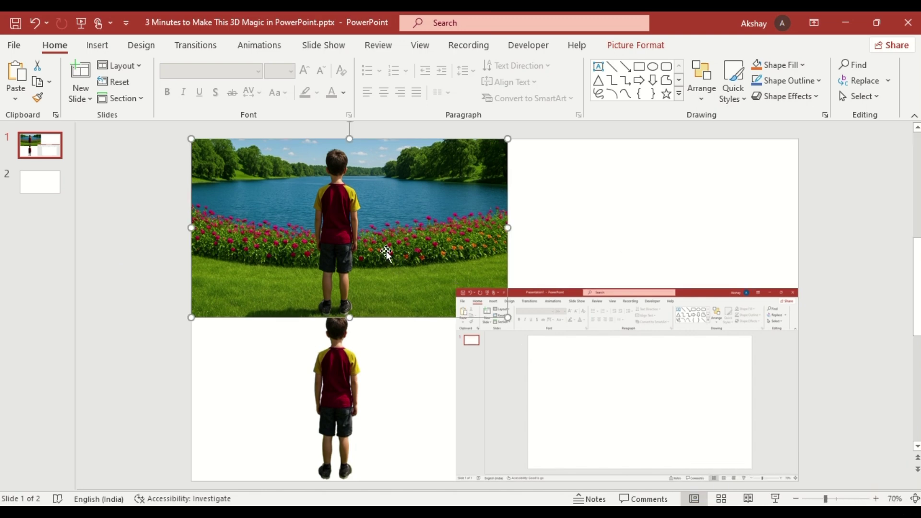
left_click(349, 367)
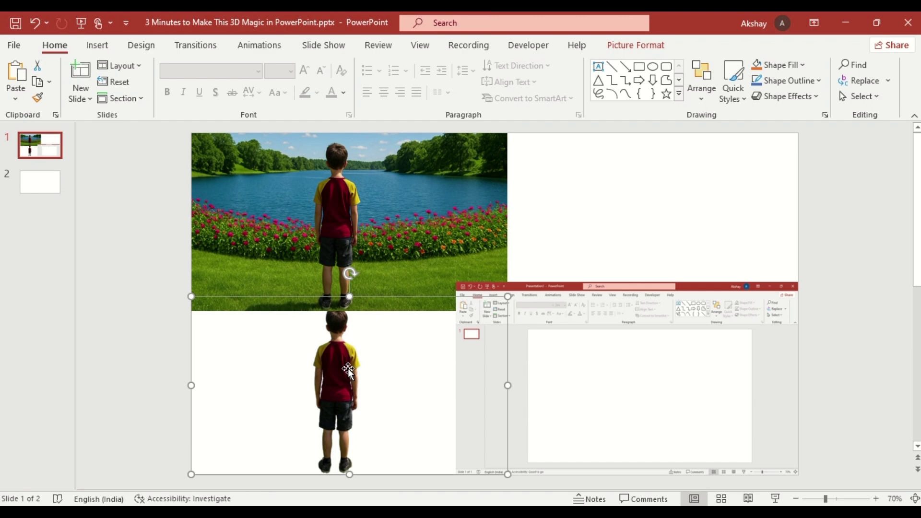
left_click(345, 207)
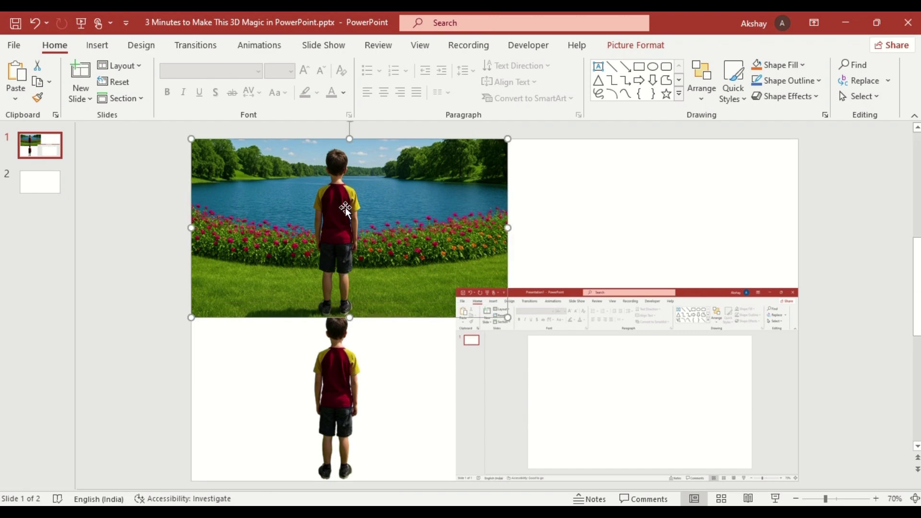
right_click(345, 207)
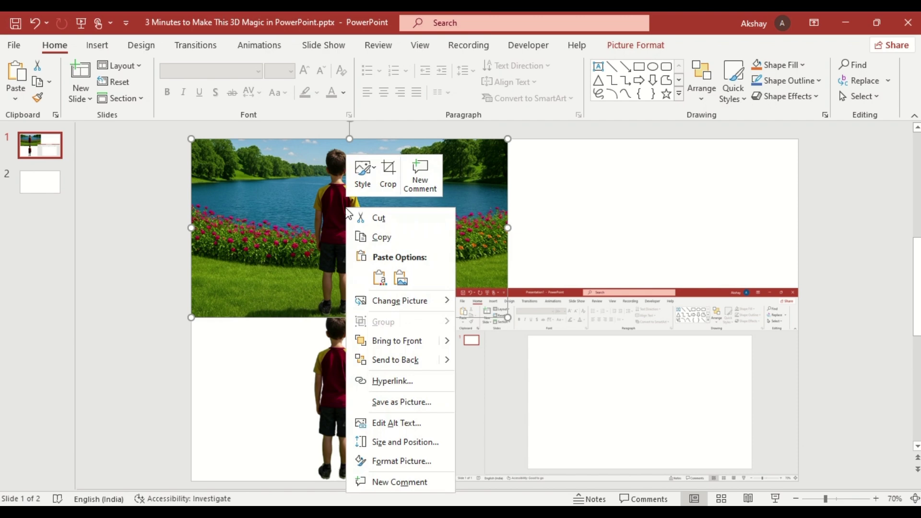
left_click(388, 238)
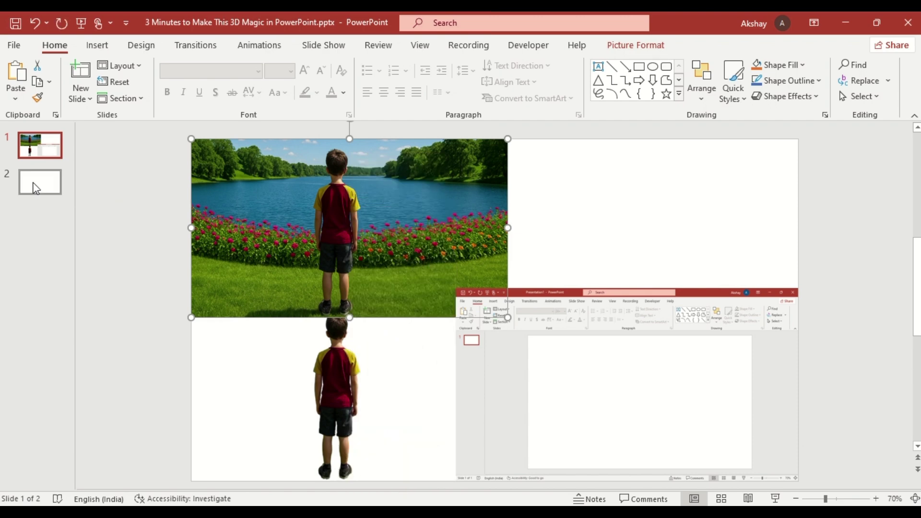
left_click(34, 184)
right_click(368, 235)
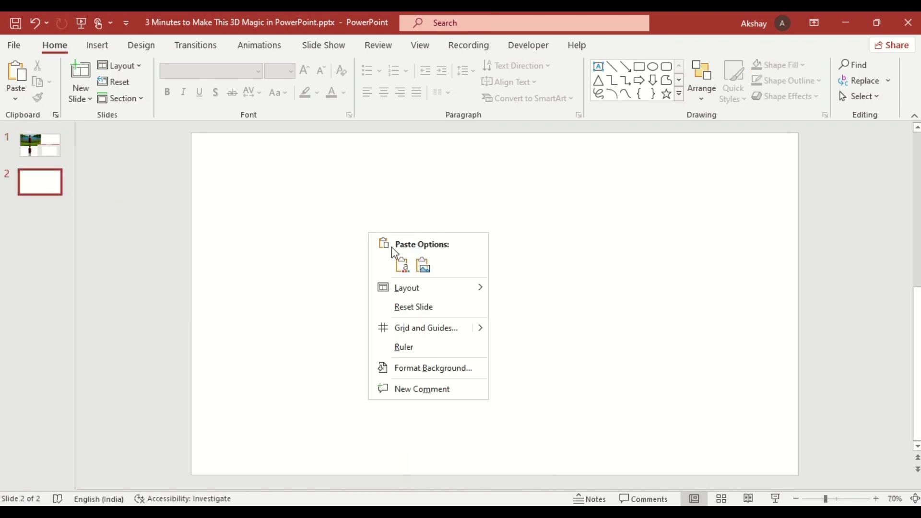
left_click(424, 265)
Apply the Blur artistic effect to the pasted photo with radius 20
left_click(653, 48)
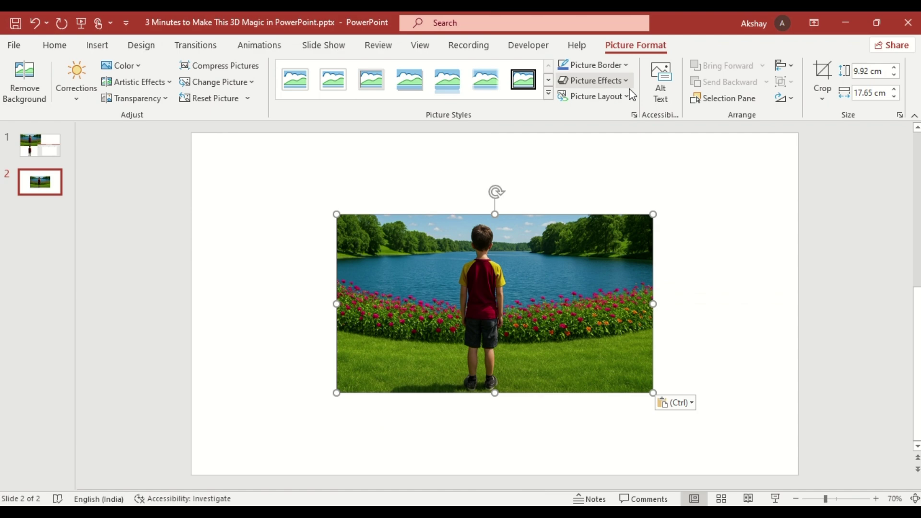
left_click(633, 115)
left_click(810, 295)
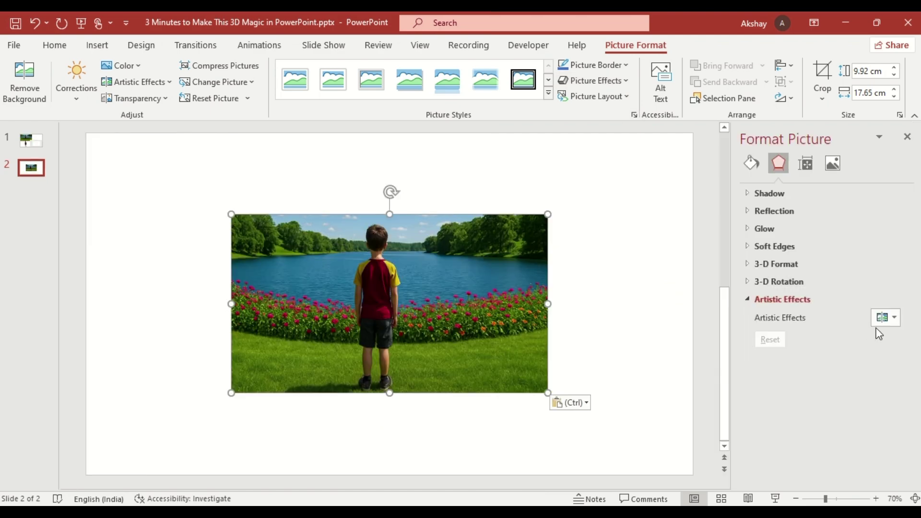
left_click(897, 318)
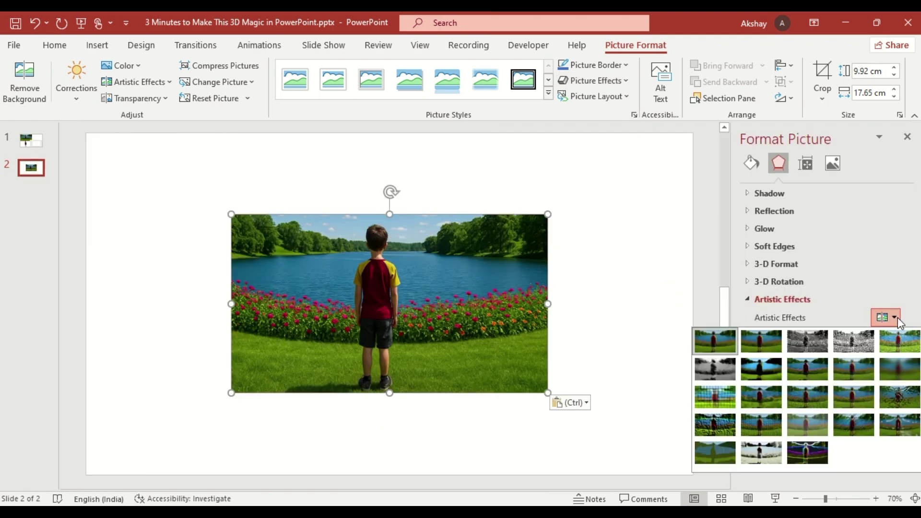
left_click(899, 368)
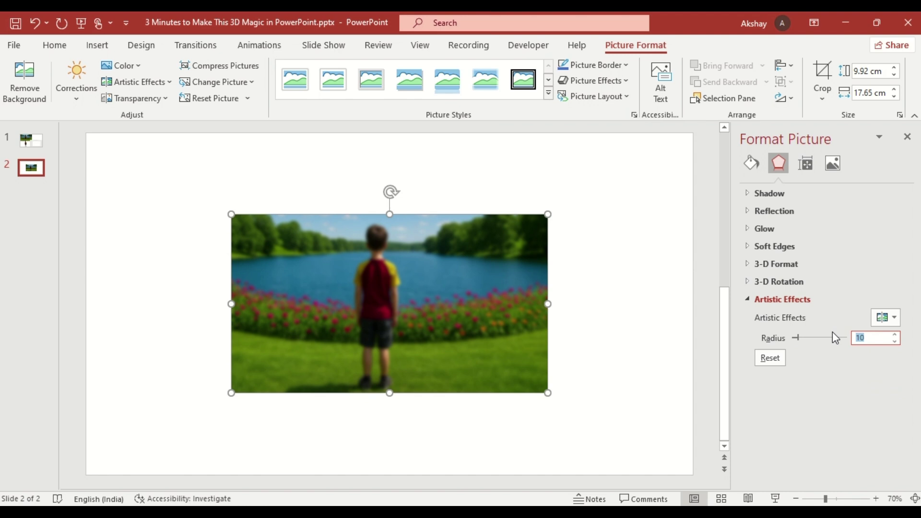
type("20")
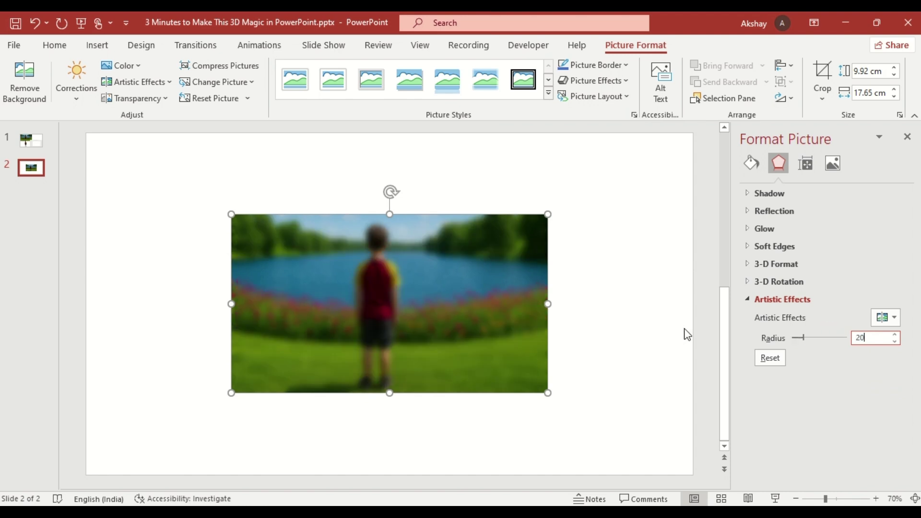
Cut the blurred photo and use it from the clipboard as slide 2's picture background fill
right_click(442, 276)
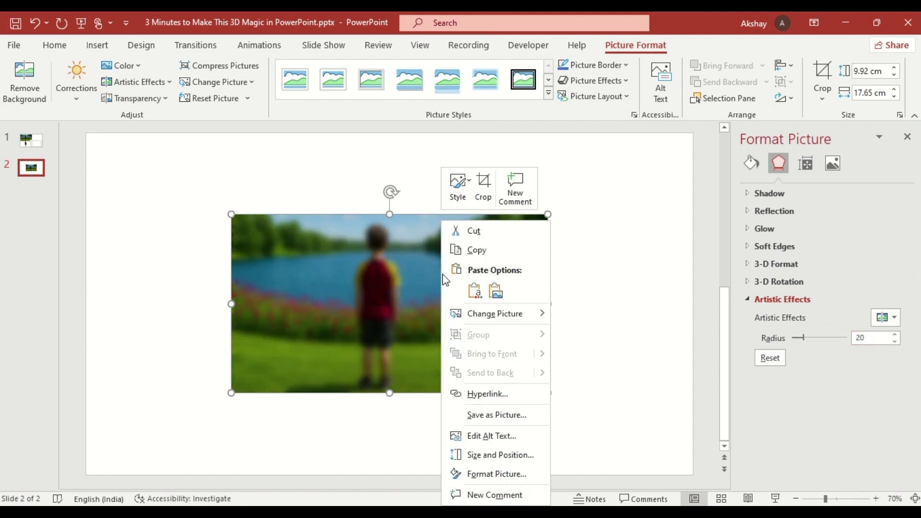
left_click(481, 230)
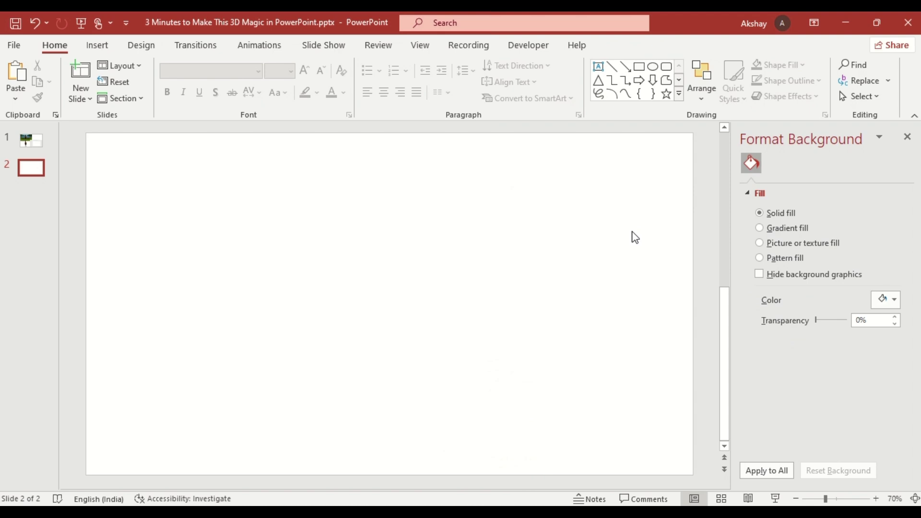
left_click(760, 243)
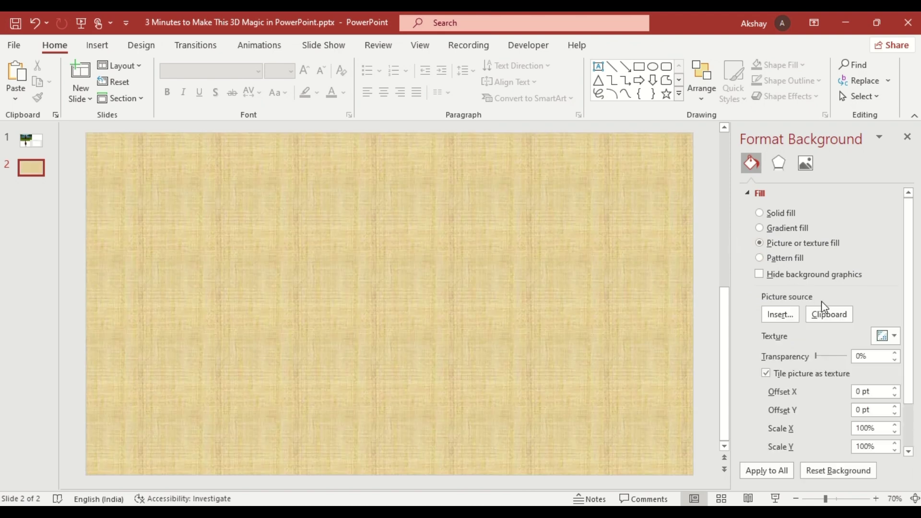
left_click(828, 315)
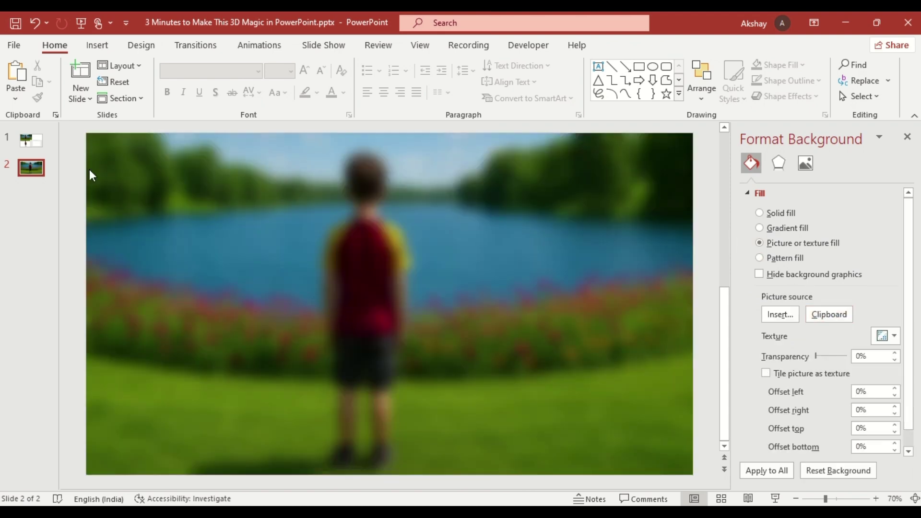
key("Page_Up")
Copy the screenshot picture and paste it onto slide 2 over the blurred background
right_click(462, 328)
left_click(509, 292)
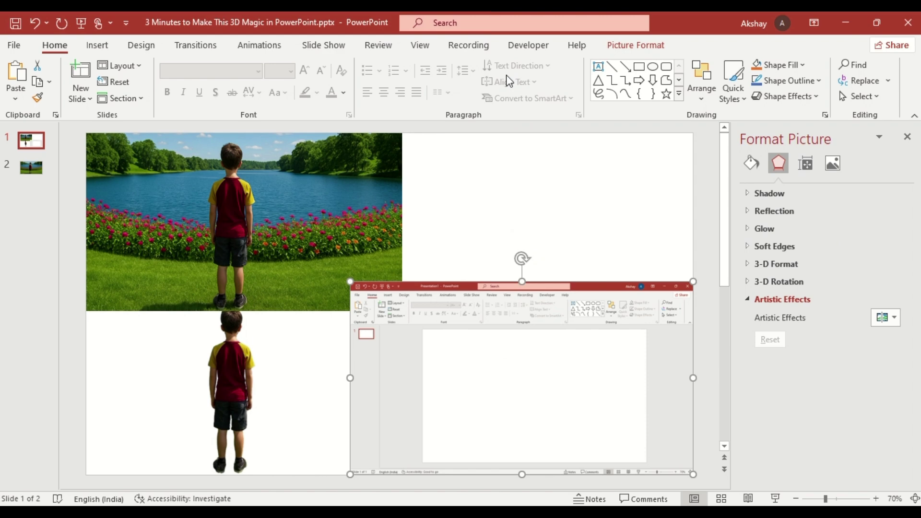
left_click(31, 166)
right_click(305, 272)
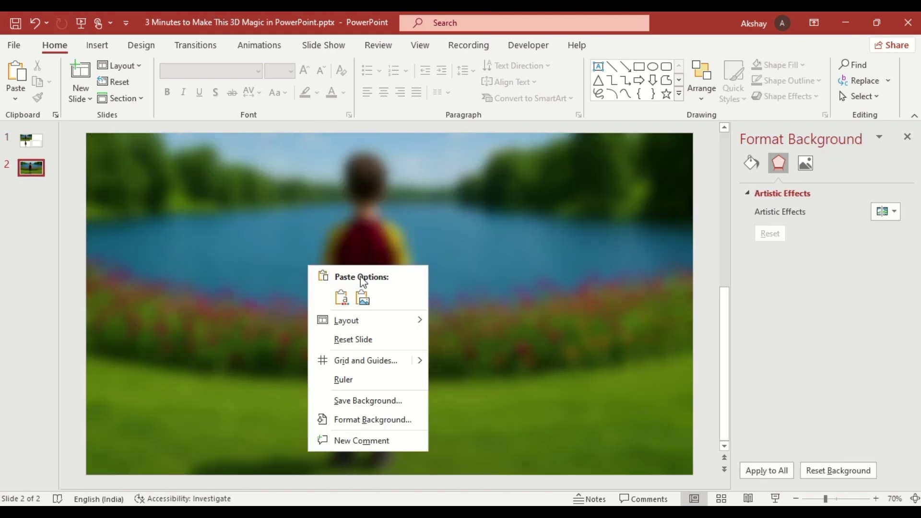
left_click(364, 300)
Align the pasted screenshot to the top edge of slide 2 using the Align options
left_click(643, 45)
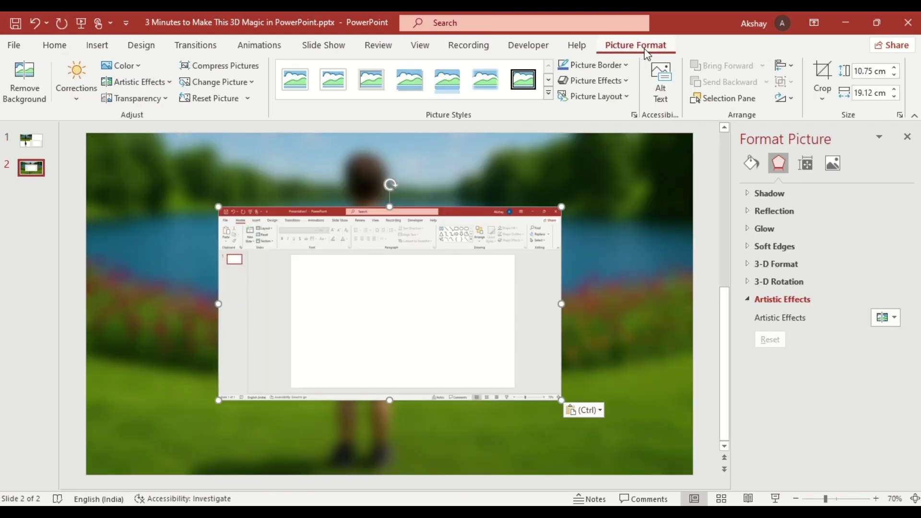
left_click(785, 64)
left_click(805, 142)
left_click(785, 65)
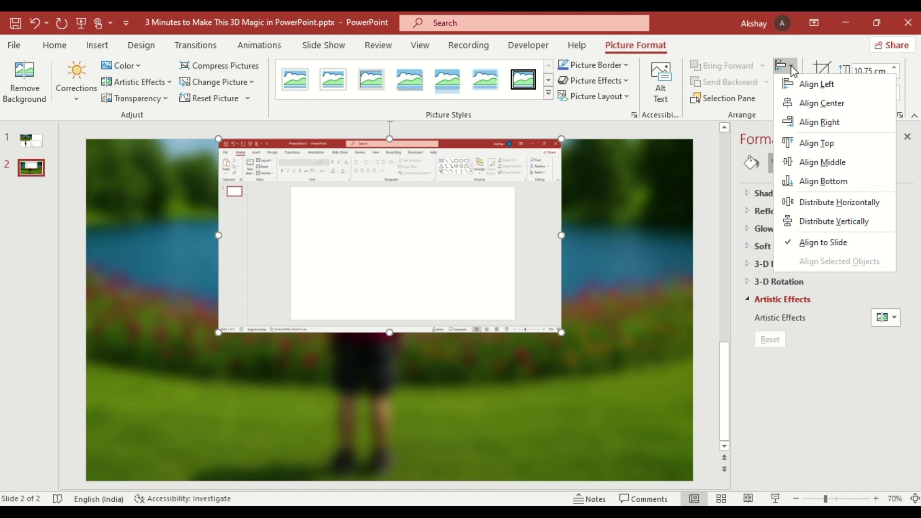
left_click(816, 103)
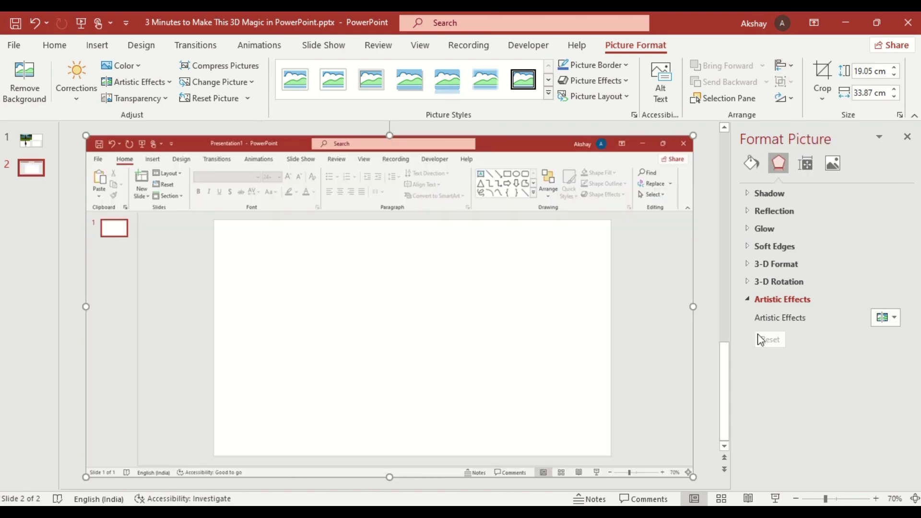
Give the screenshot a Standard 3-D material and the first Perspective rotation preset (45°)
left_click(778, 300)
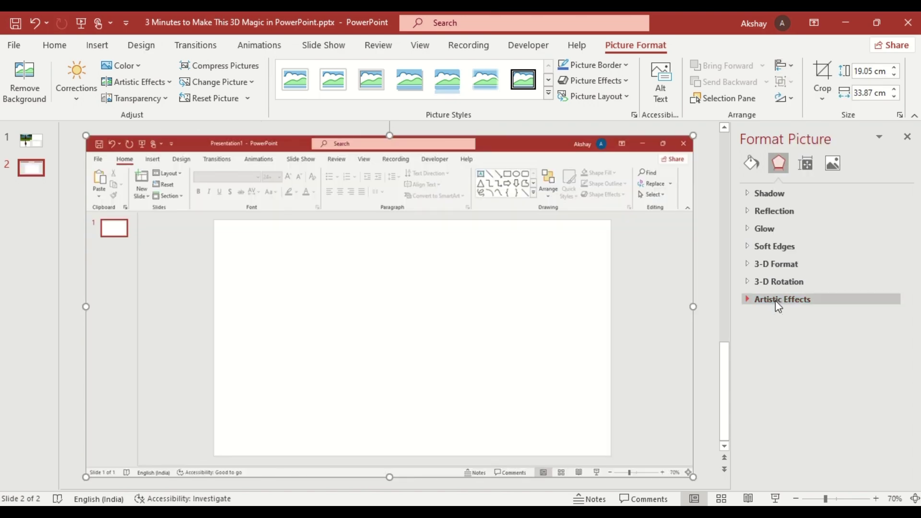
left_click(778, 264)
left_click(782, 437)
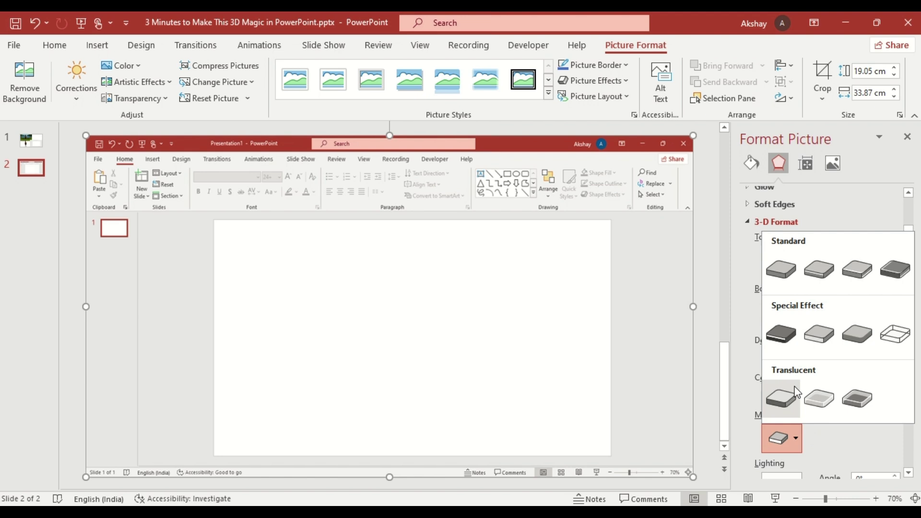
left_click(781, 272)
left_click(782, 225)
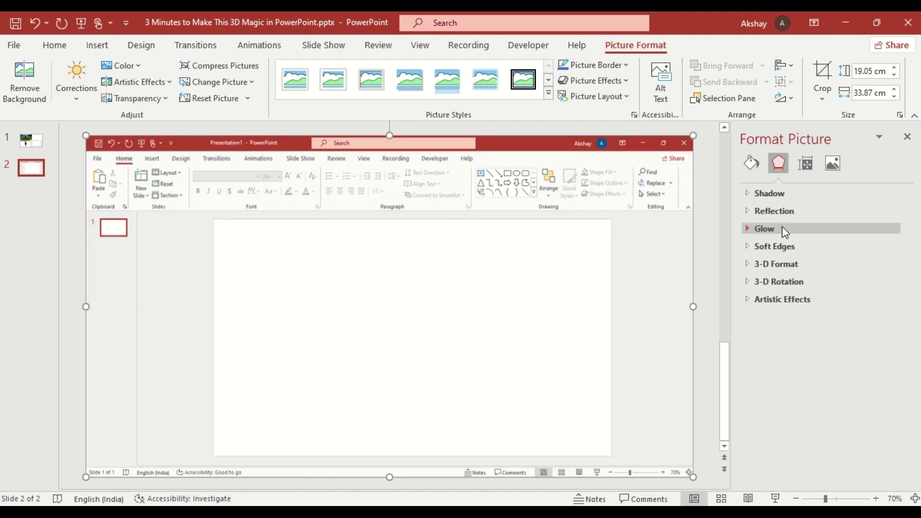
left_click(788, 281)
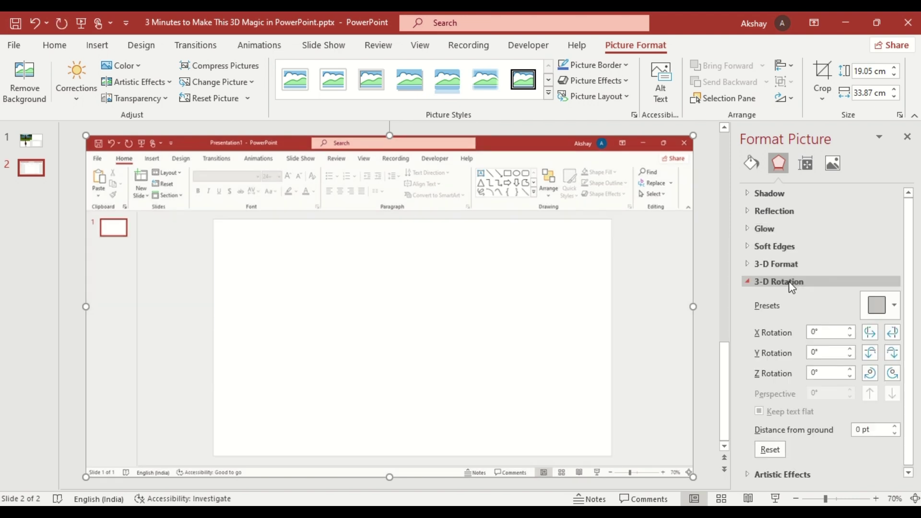
left_click(894, 304)
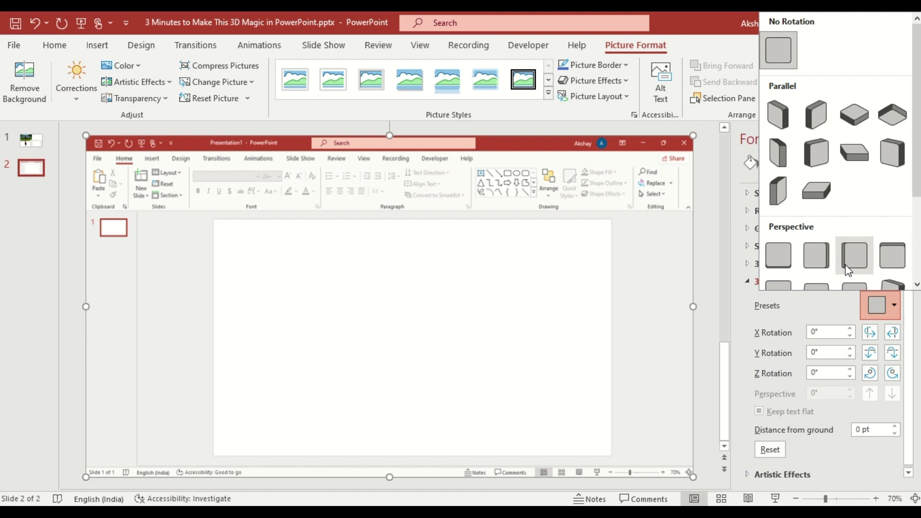
left_click(783, 261)
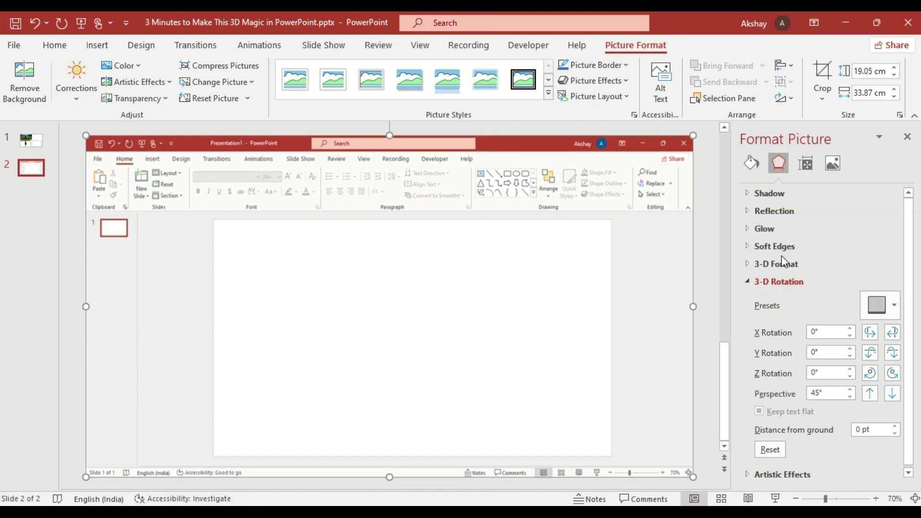
Select the landscape photo and boy cutout on slide 1 and paste both onto slide 2
left_click(29, 140)
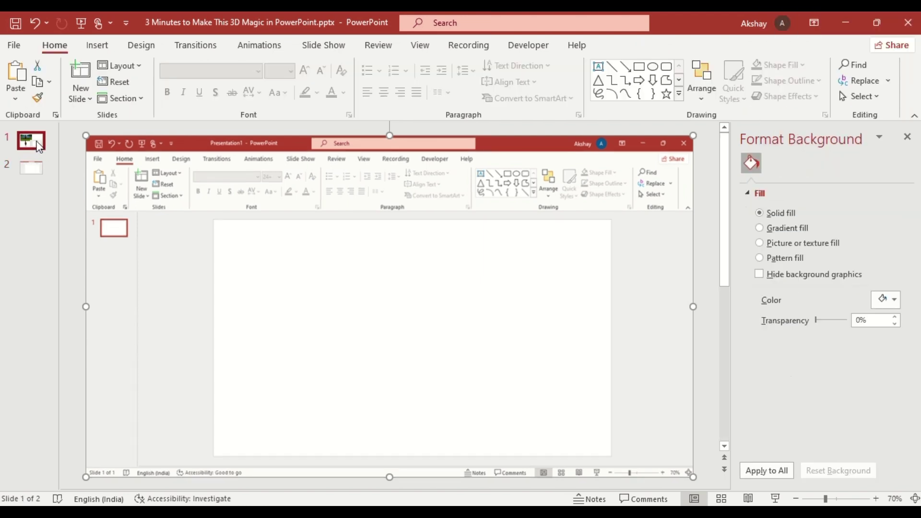
left_click(205, 216)
left_click(227, 367, "shift")
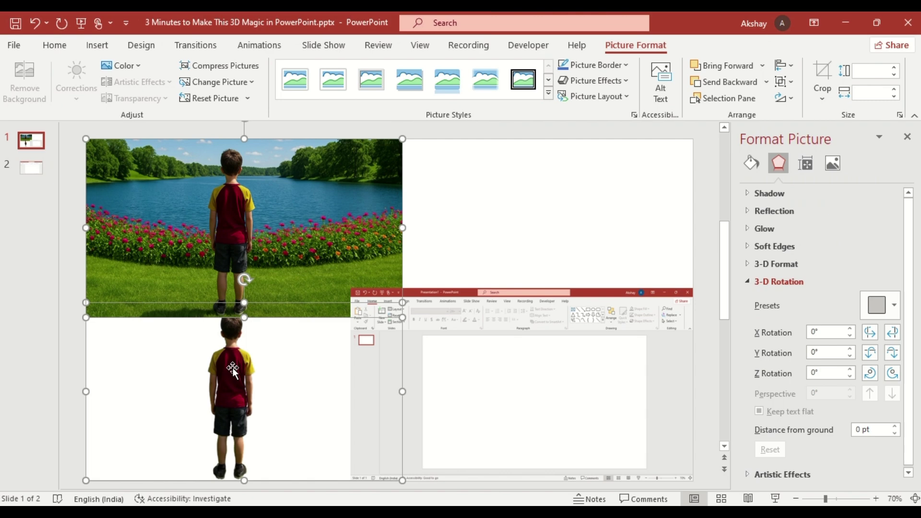
left_click(52, 278)
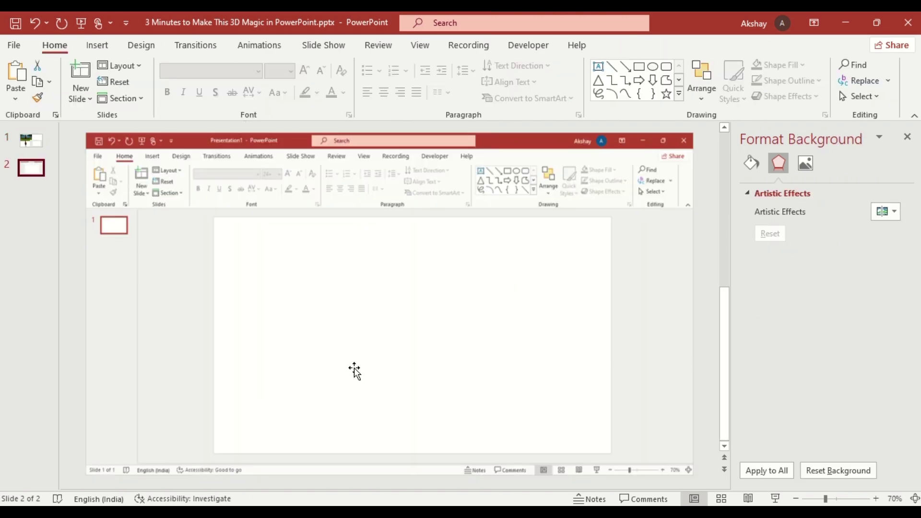
key("ctrl+v")
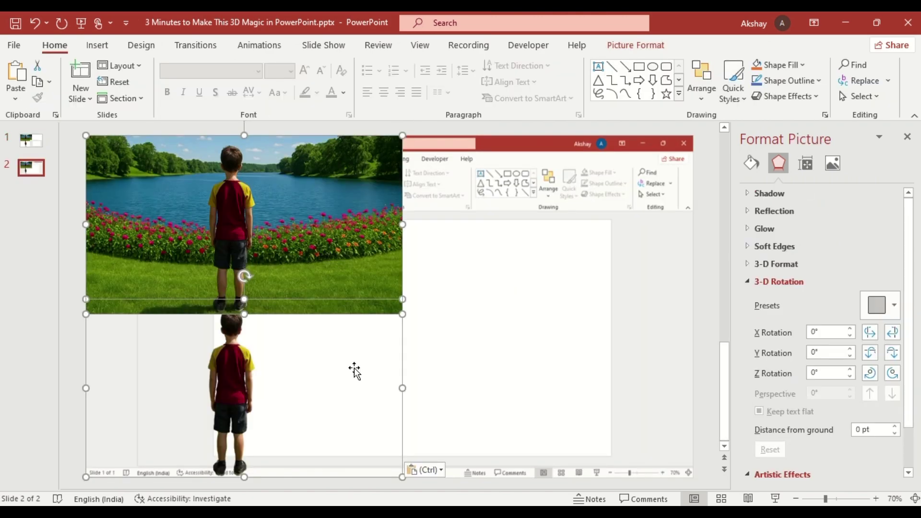
left_click(73, 275)
left_click(94, 271)
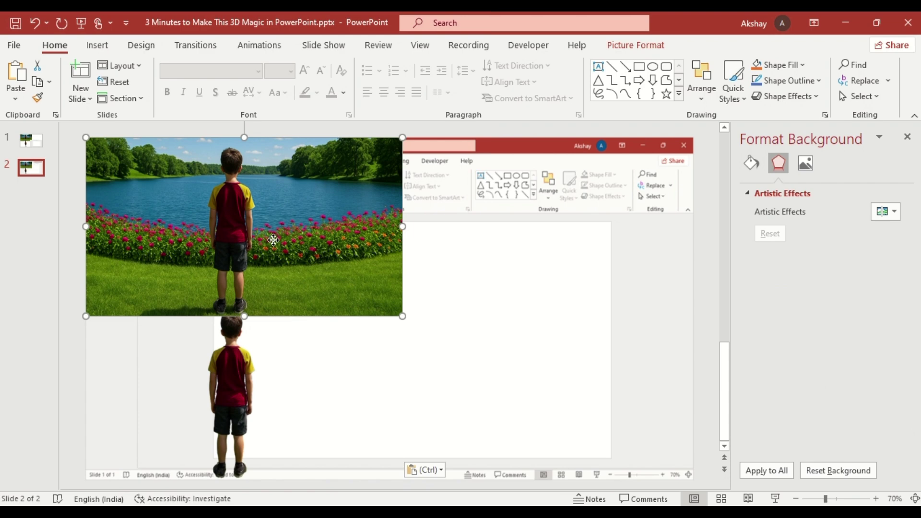
Crop the landscape to a trapezoid, flatten it, and enlarge it to 13.41 × 23.83 cm over the screenshot
left_click(635, 47)
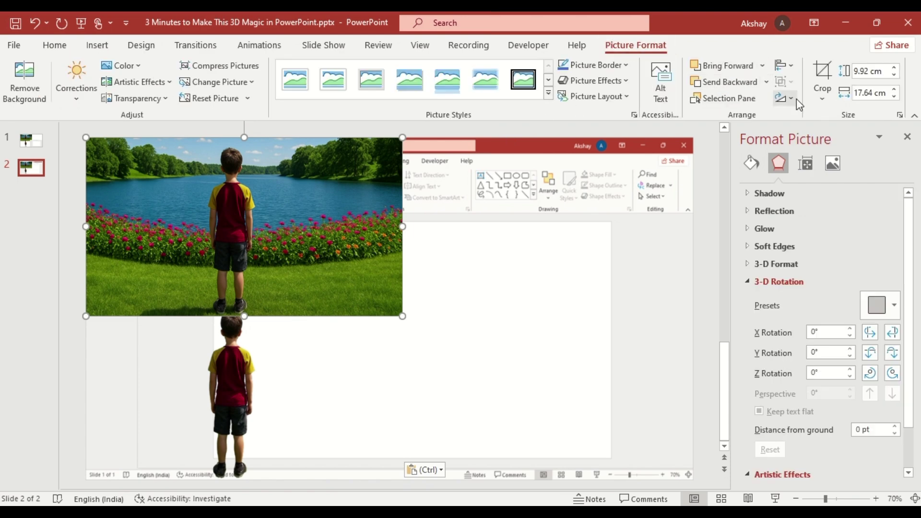
left_click(822, 100)
mouse_move(866, 146)
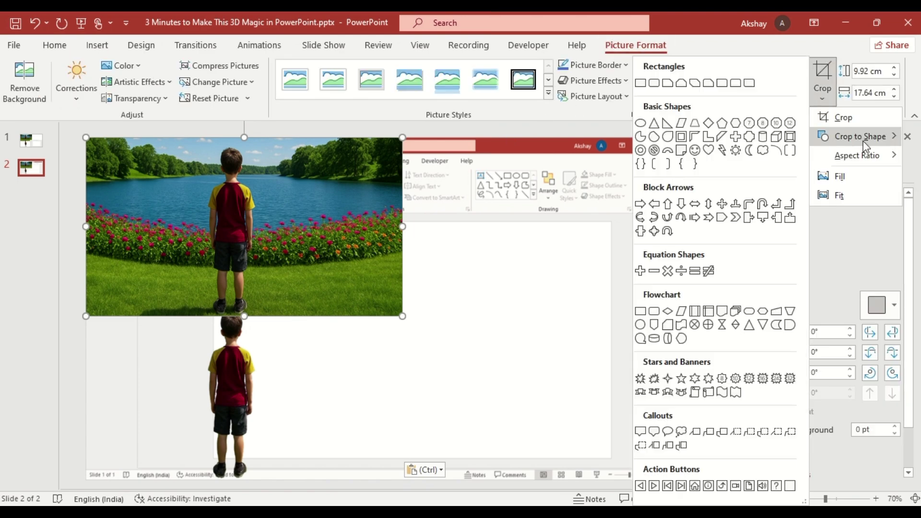
left_click(695, 123)
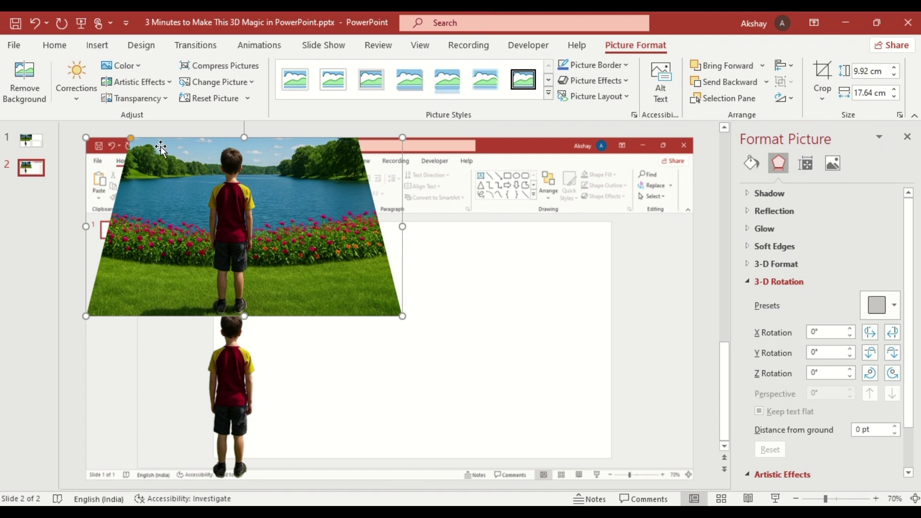
left_click_drag(132, 142, 88, 138)
left_click_drag(136, 185, 263, 264)
left_click_drag(525, 393, 551, 455)
Centre the landscape picture horizontally on the slide and enlarge it slightly
left_click(791, 65)
left_click(816, 99)
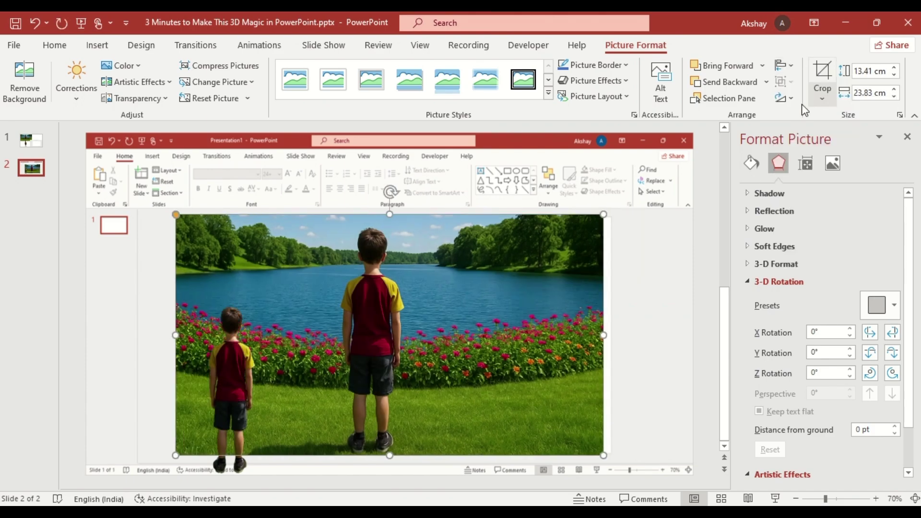
left_click_drag(606, 456, 612, 461)
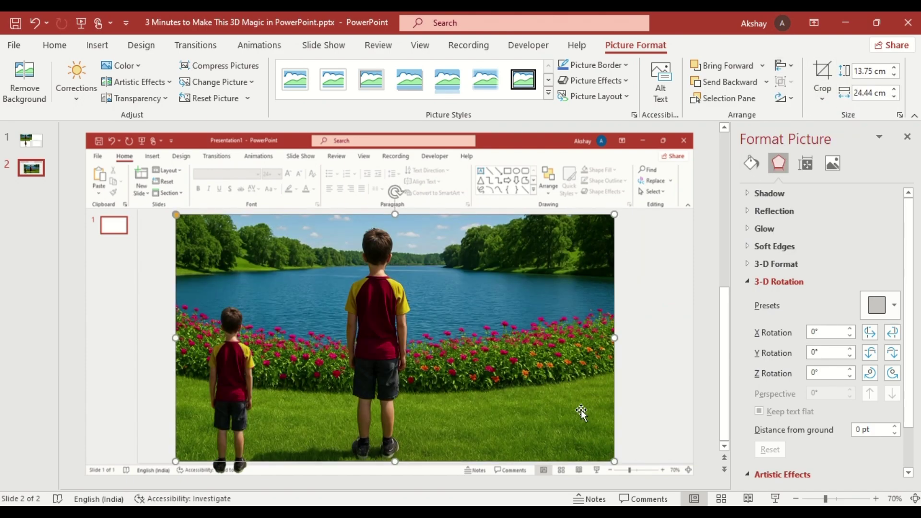
Move and enlarge the boy cutout over the landscape's boy, then crop away its left and right sides
left_click(234, 367)
left_click_drag(233, 367, 335, 363)
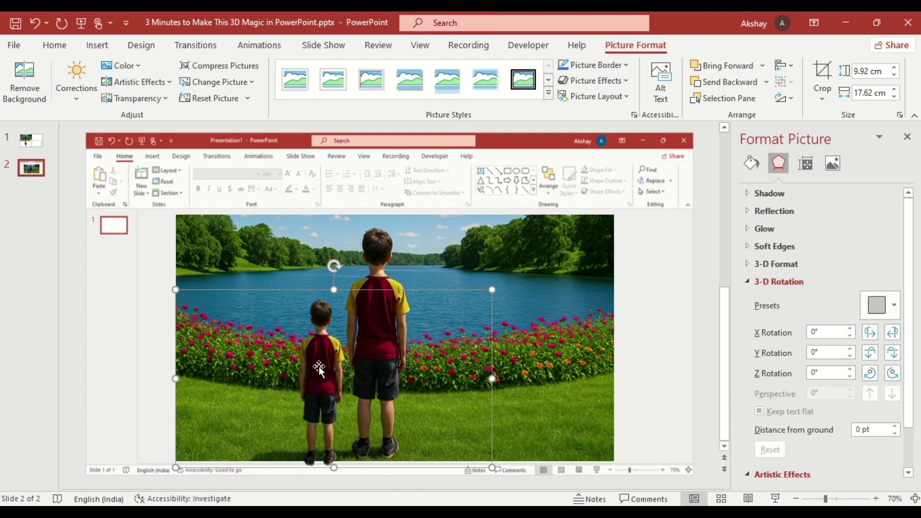
left_click_drag(492, 289, 615, 214)
left_click(822, 76)
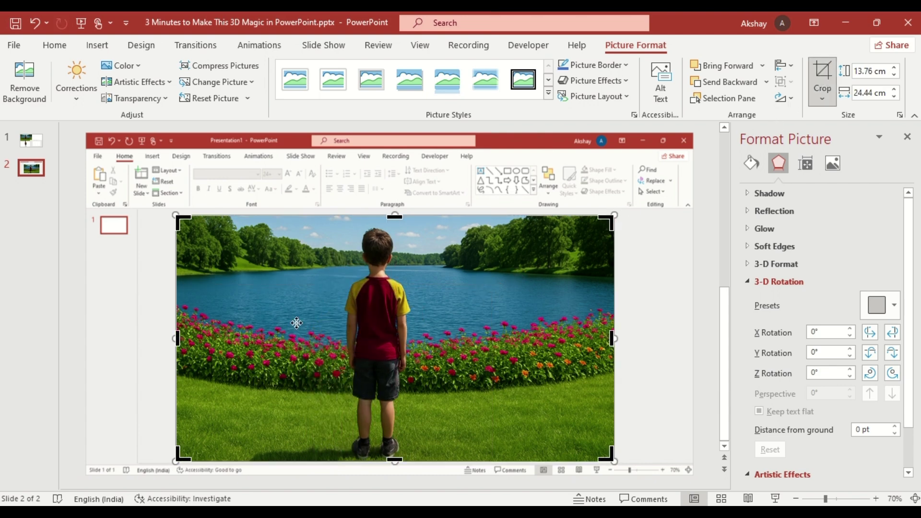
left_click_drag(180, 339, 307, 338)
left_click_drag(612, 338, 442, 339)
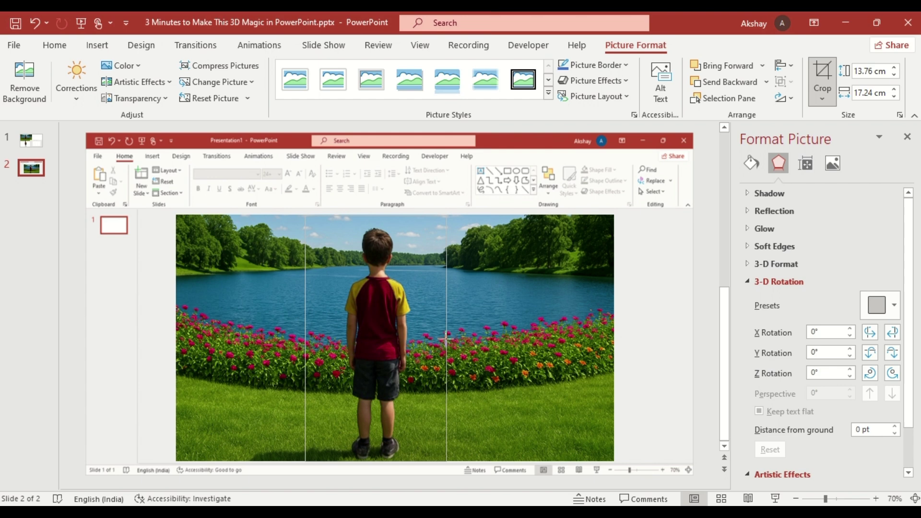
Duplicate slide 2 as a new slide 3 and select its scene picture
left_click(84, 317)
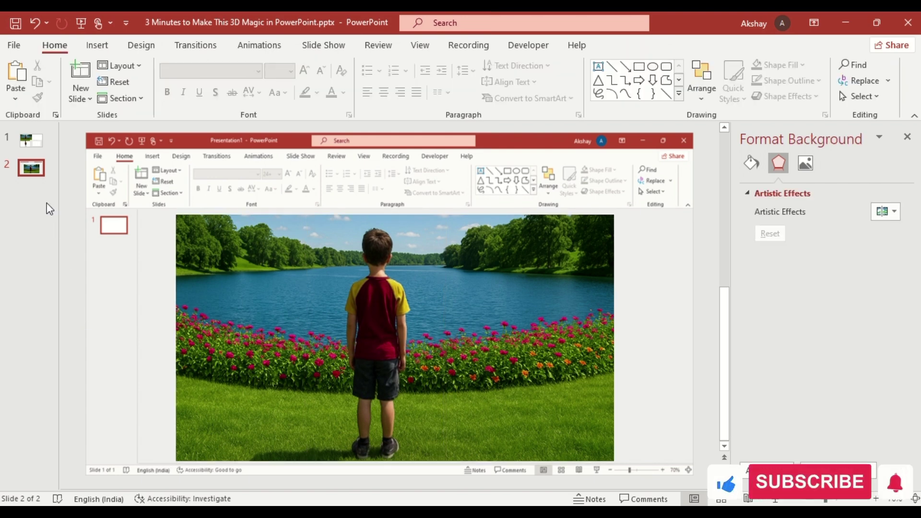
key("ctrl+d")
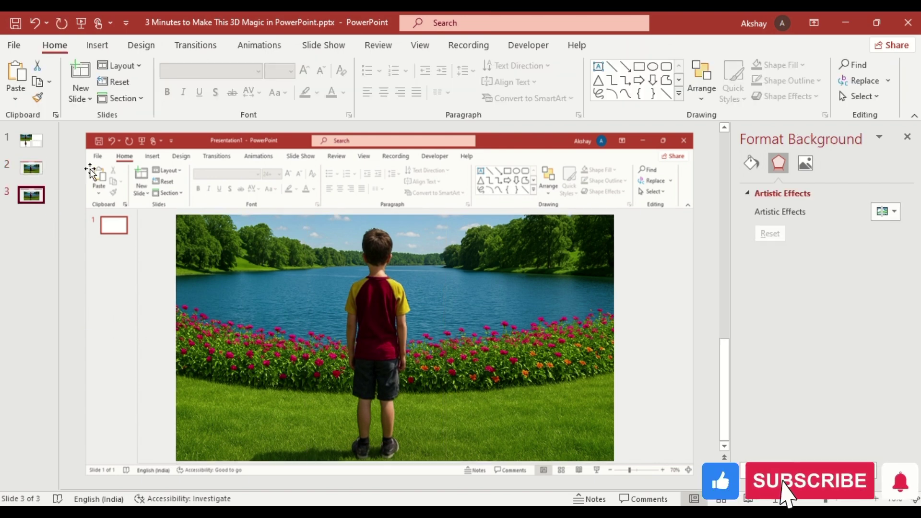
left_click(220, 165)
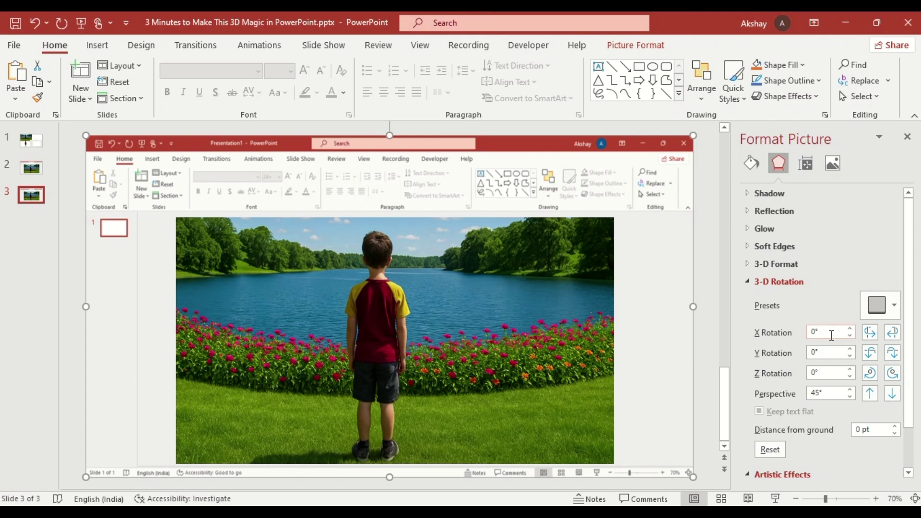
Set the screenshot's 3-D Y rotation to 290° and perspective to 65°, then close the pane
double_click(833, 351)
type("290")
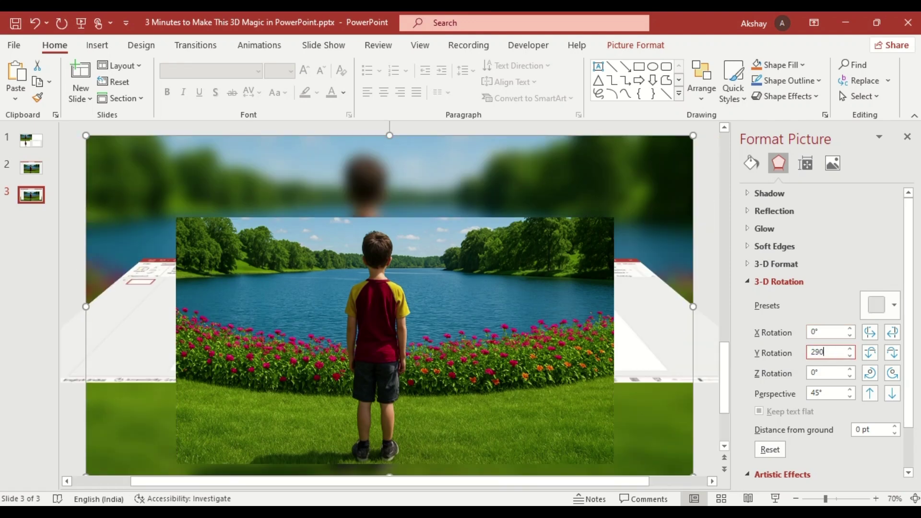
double_click(829, 394)
type("65")
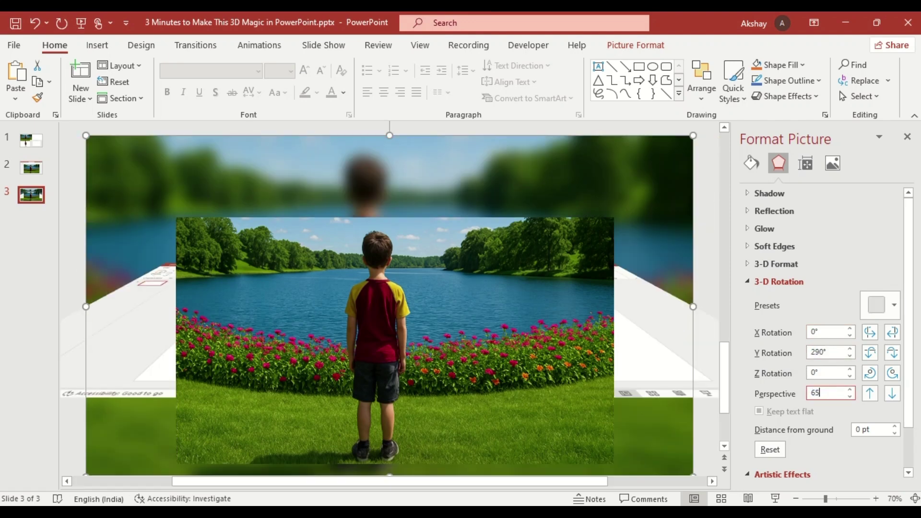
key("Return")
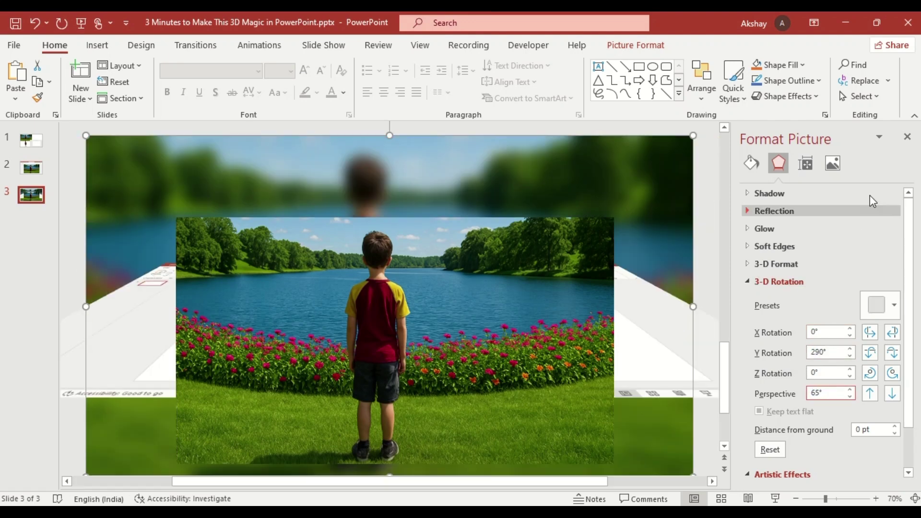
left_click(907, 136)
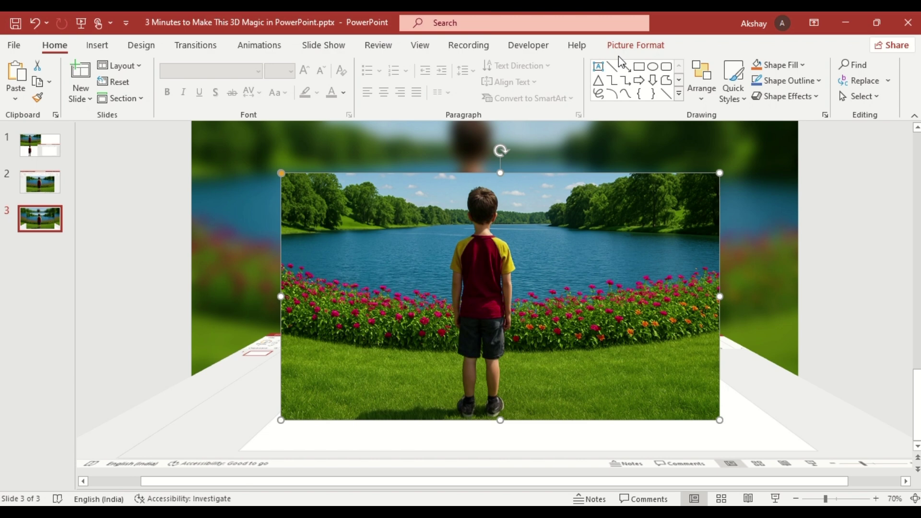
Crop the front landscape photo from the top to a 3.83 × 24.44 cm grass strip
left_click(635, 44)
left_click(822, 79)
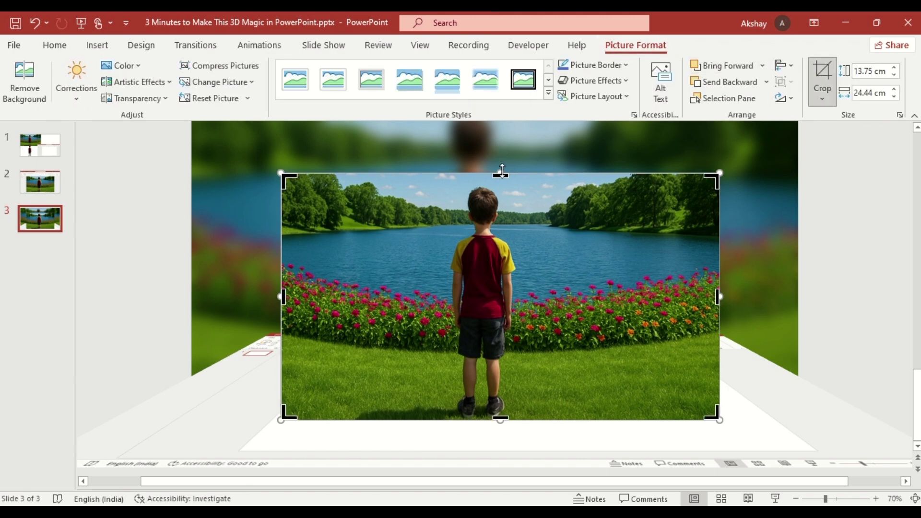
left_click_drag(501, 171, 501, 351)
left_click(166, 306)
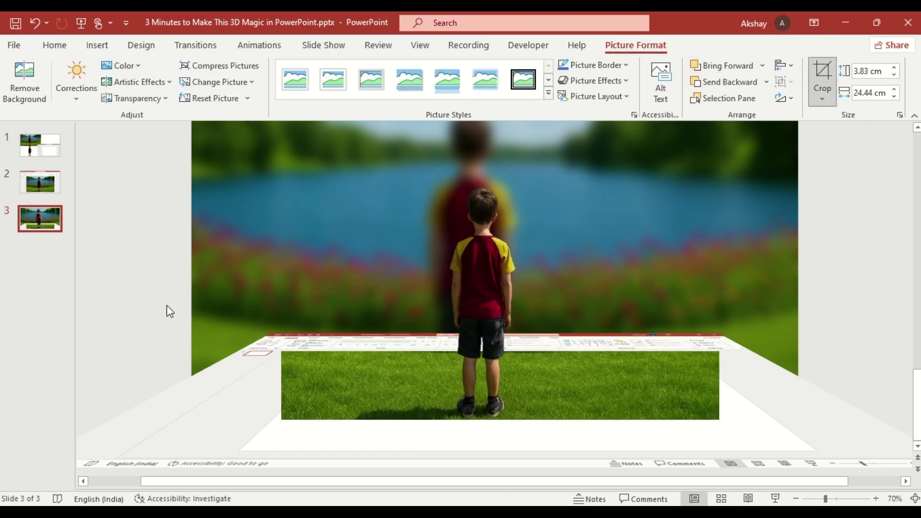
left_click(345, 372)
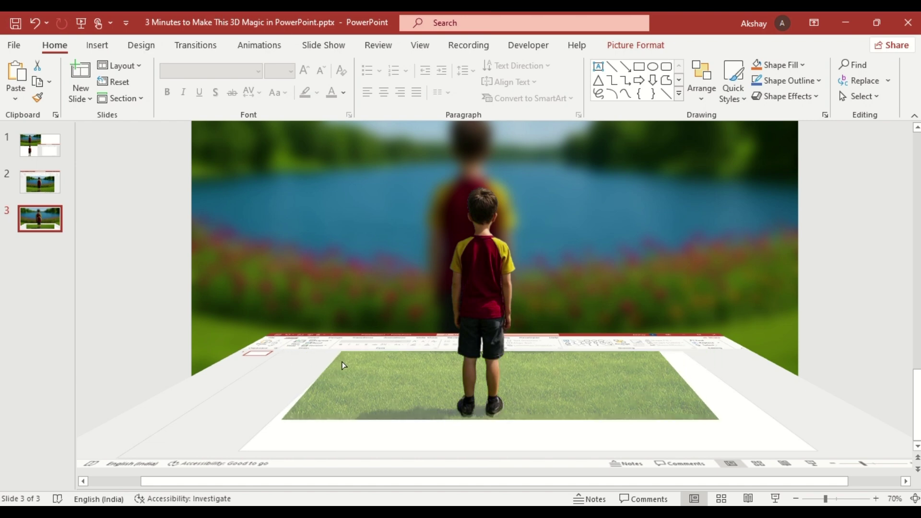
left_click(348, 365)
Group the boy cut-out and the grass strip into one object
left_click(480, 298, "shift")
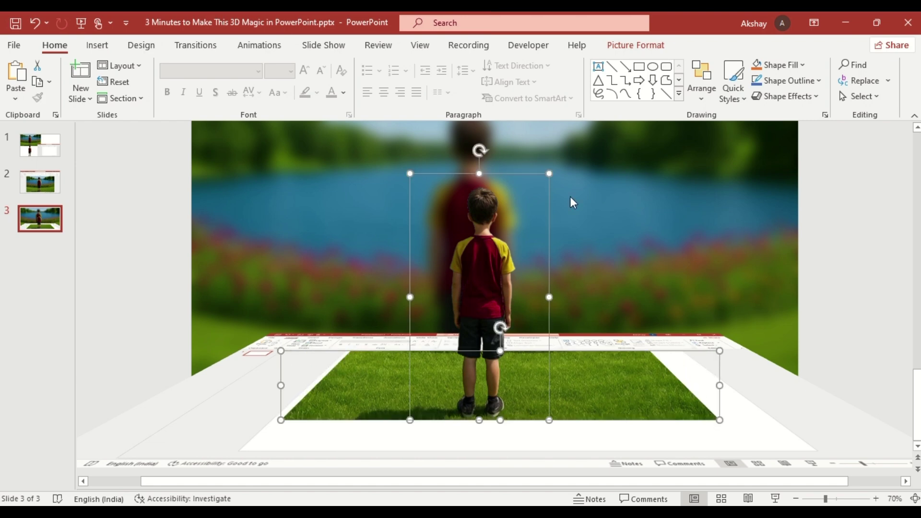
left_click(642, 48)
left_click(786, 82)
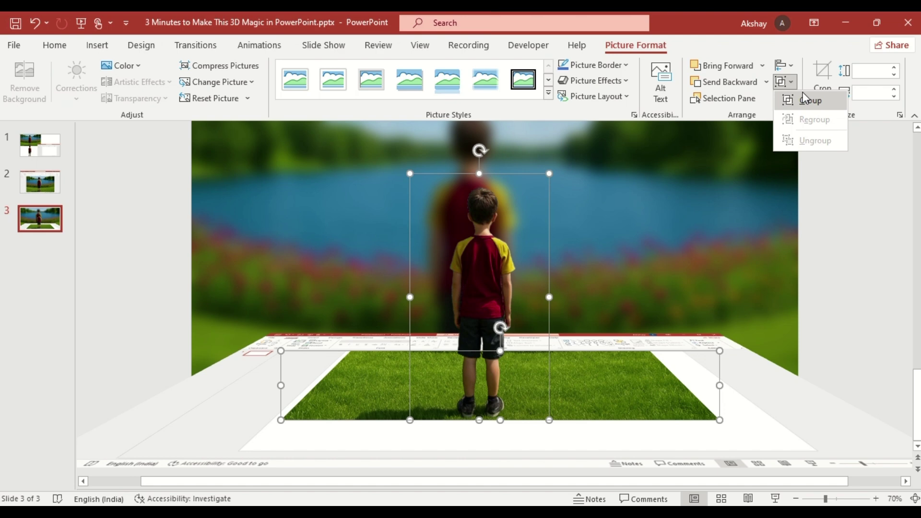
left_click(804, 99)
Scale the group to 18.33 × 32.55 cm to fill the slide, then ungroup it
left_click_drag(276, 179, 236, 158)
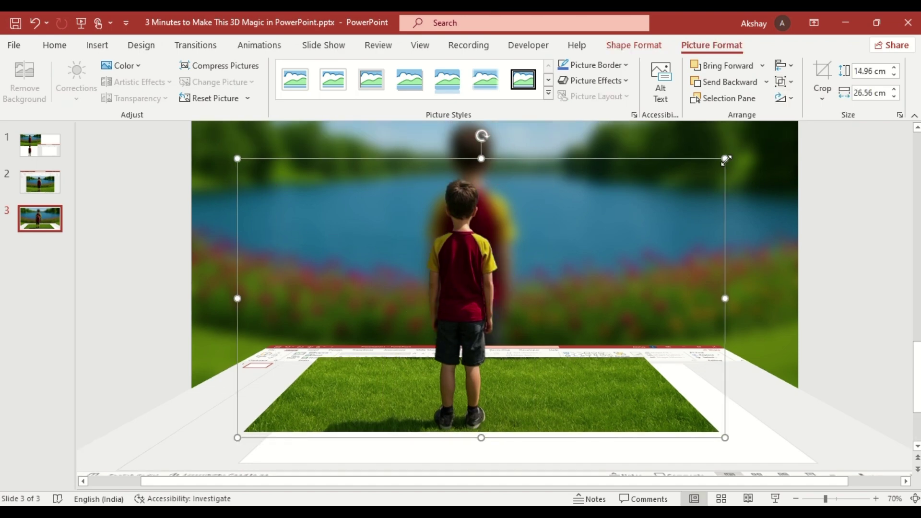
left_click_drag(725, 160, 742, 146)
left_click_drag(239, 146, 212, 132)
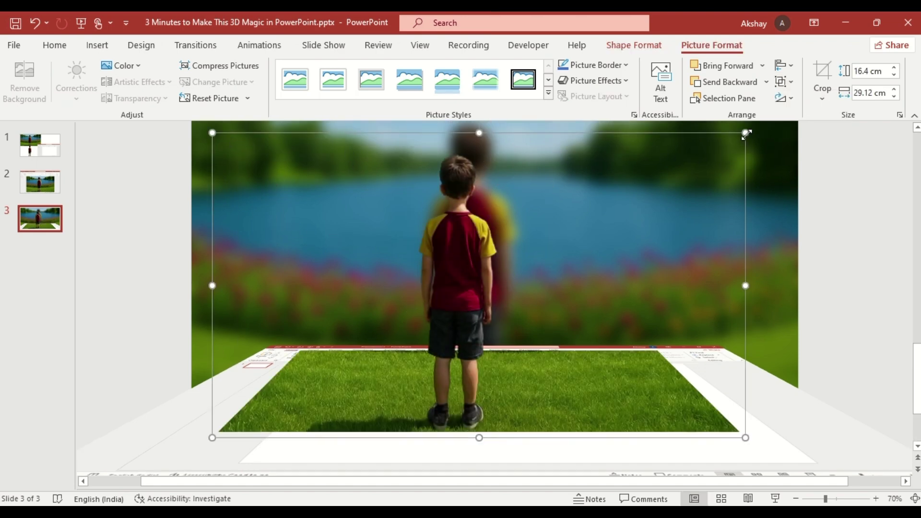
left_click_drag(746, 132, 793, 122)
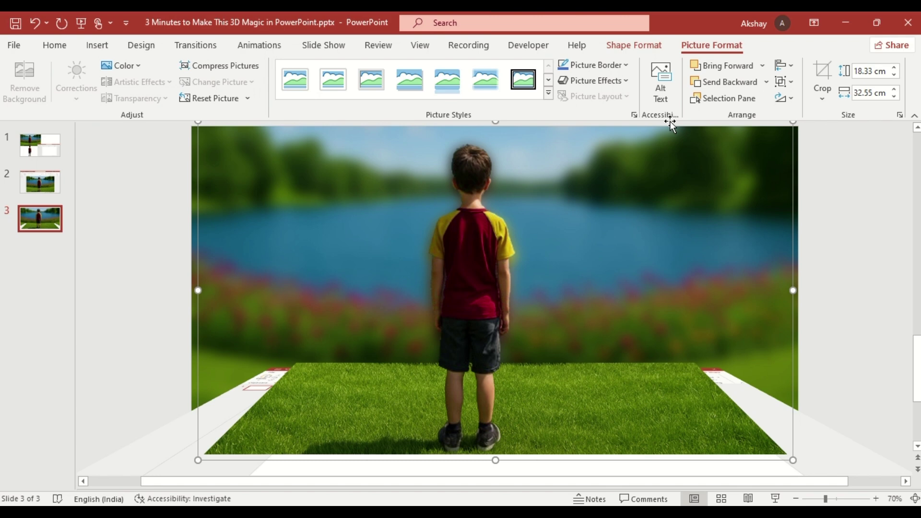
left_click(782, 81)
left_click(815, 136)
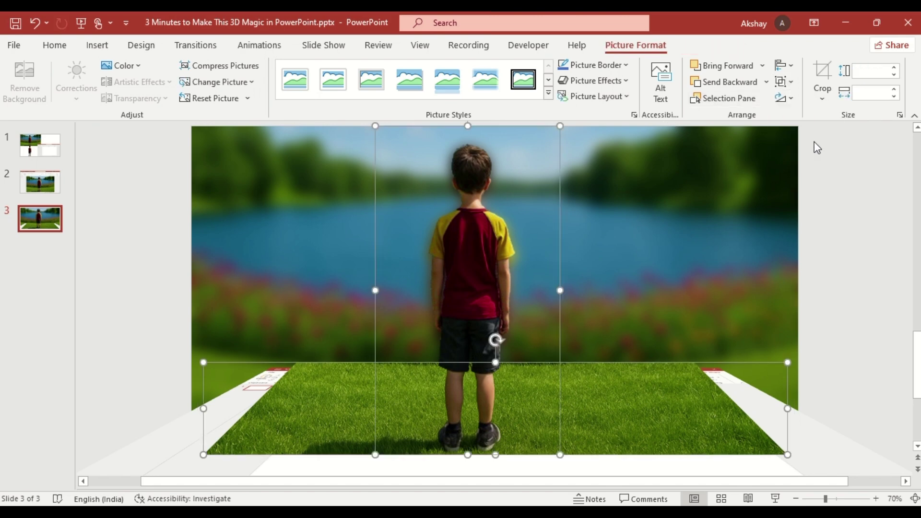
Crop the grass strip's top edge lower to 3.86 × 32.55 cm
left_click(138, 325)
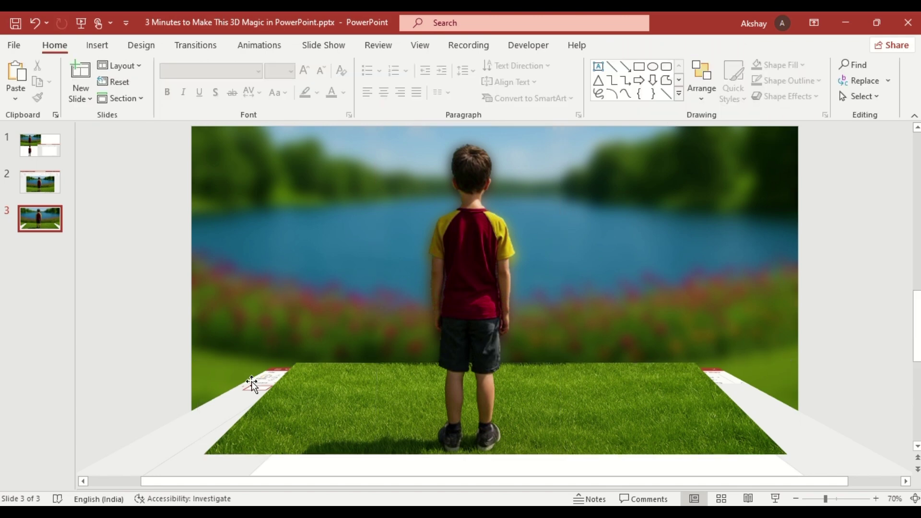
left_click(294, 393)
left_click(637, 46)
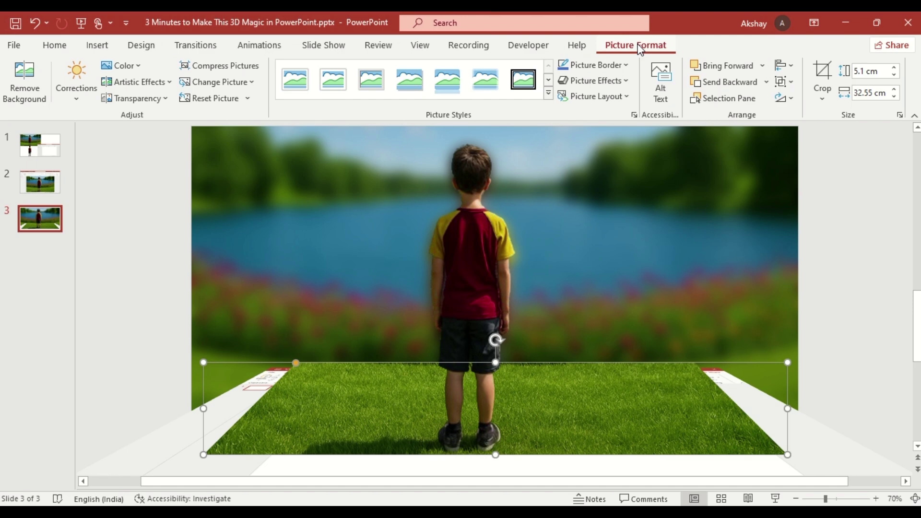
left_click(822, 76)
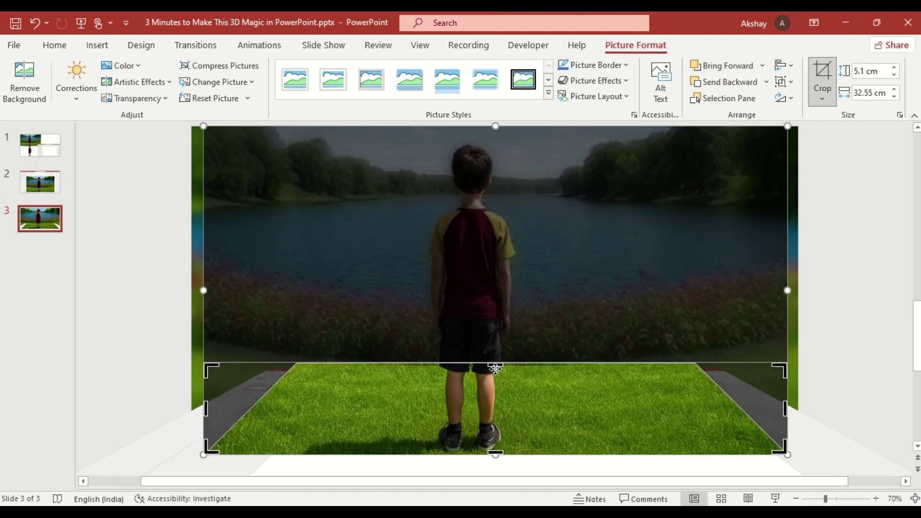
left_click_drag(497, 365, 501, 384)
left_click(144, 376)
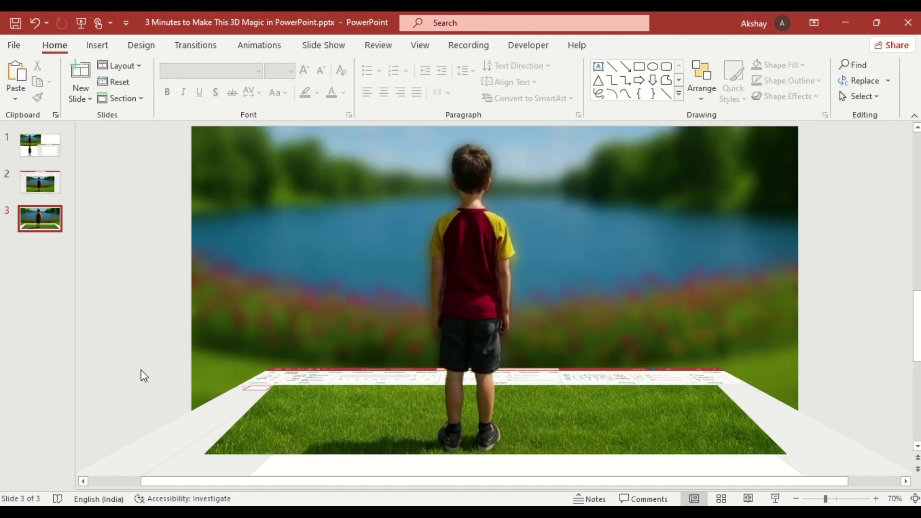
Drag the grass strip's adjustment handle to reshape its slanted sides
left_click(284, 411)
left_click_drag(274, 387, 302, 387)
left_click(172, 370)
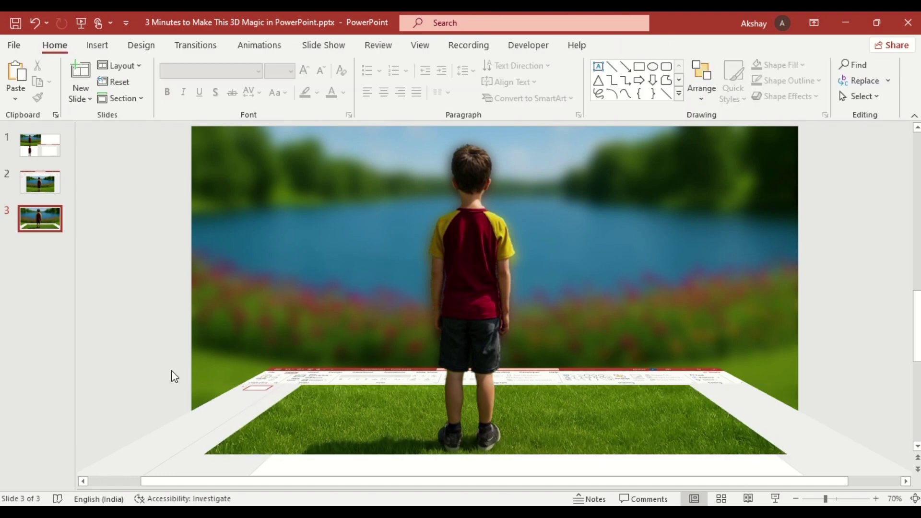
Add a 2-second Morph transition to slide 3, then run the slide show from slide 2
left_click(208, 47)
left_click(129, 80)
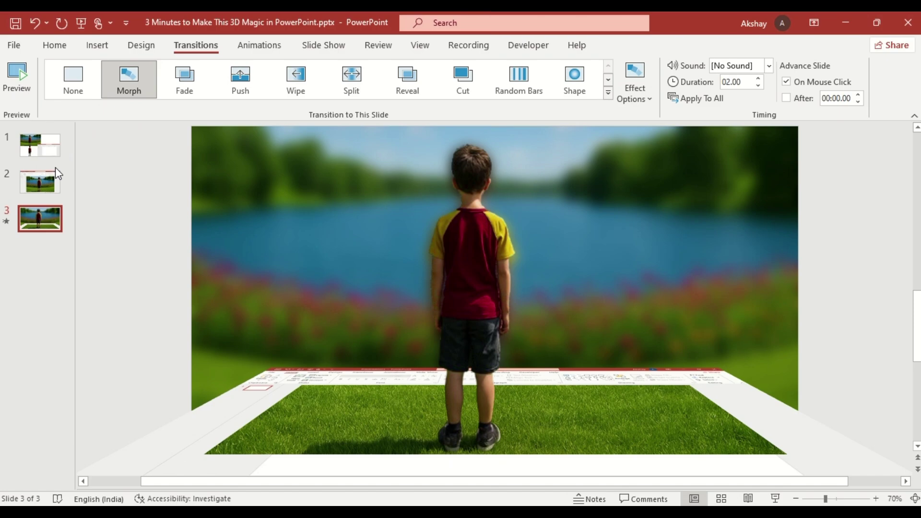
left_click(48, 180)
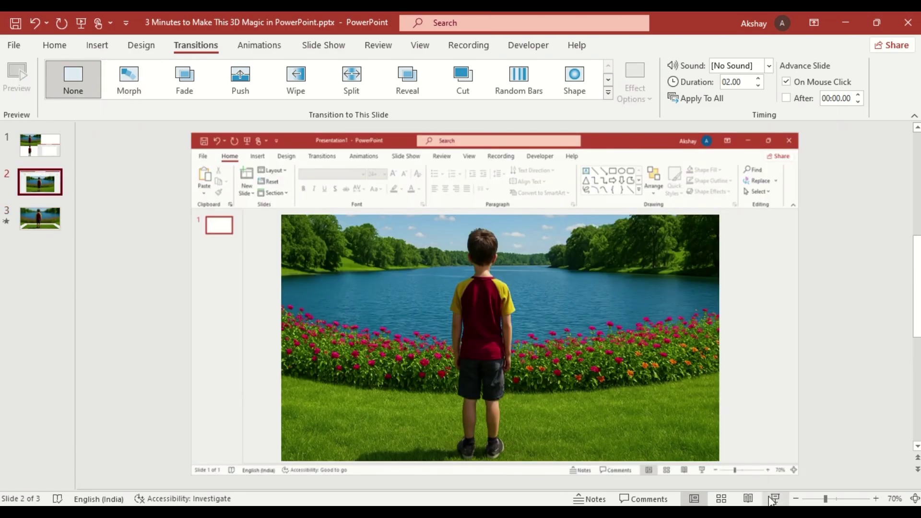
left_click(775, 498)
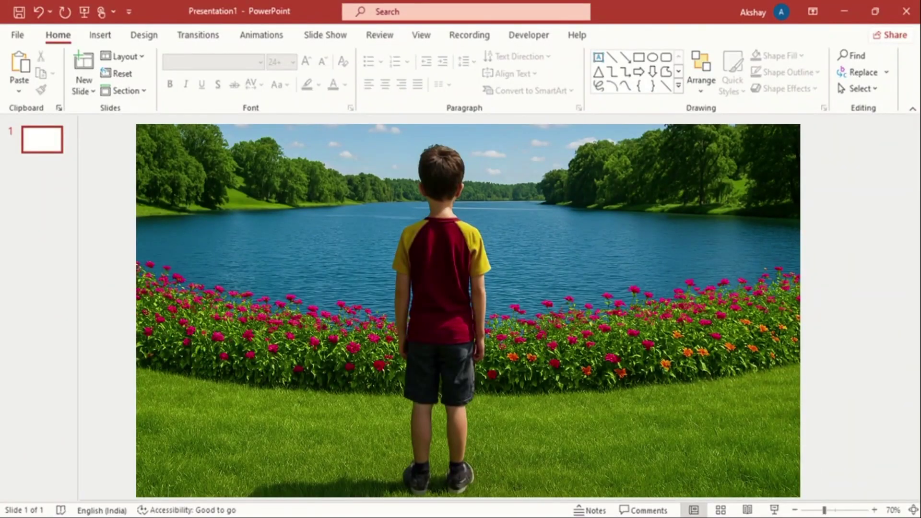